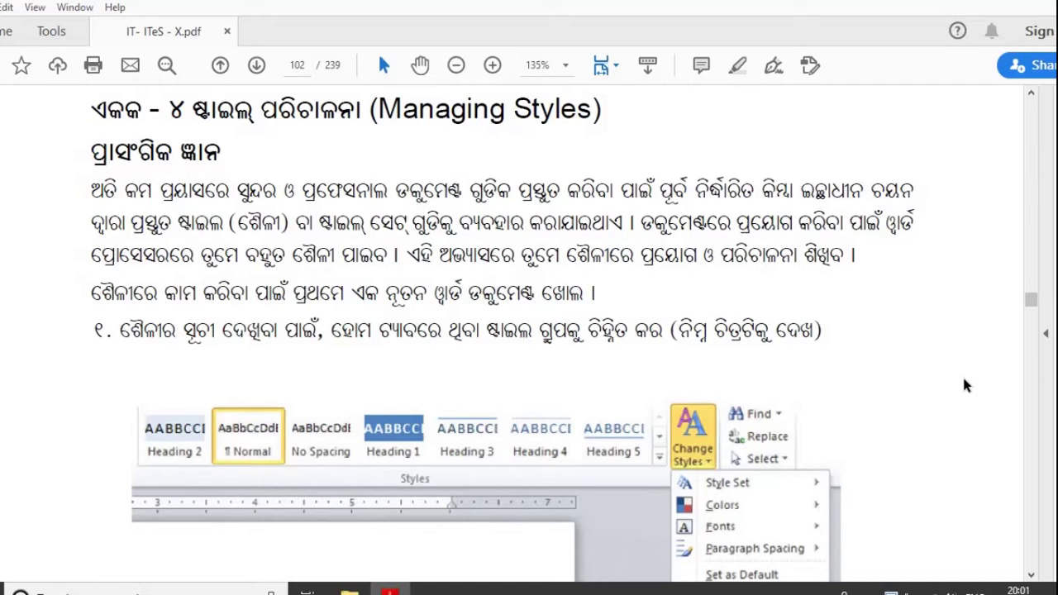
# Scroll the PDF down to show the whole Style Set figure on page 103
pyautogui.click(1031, 575)
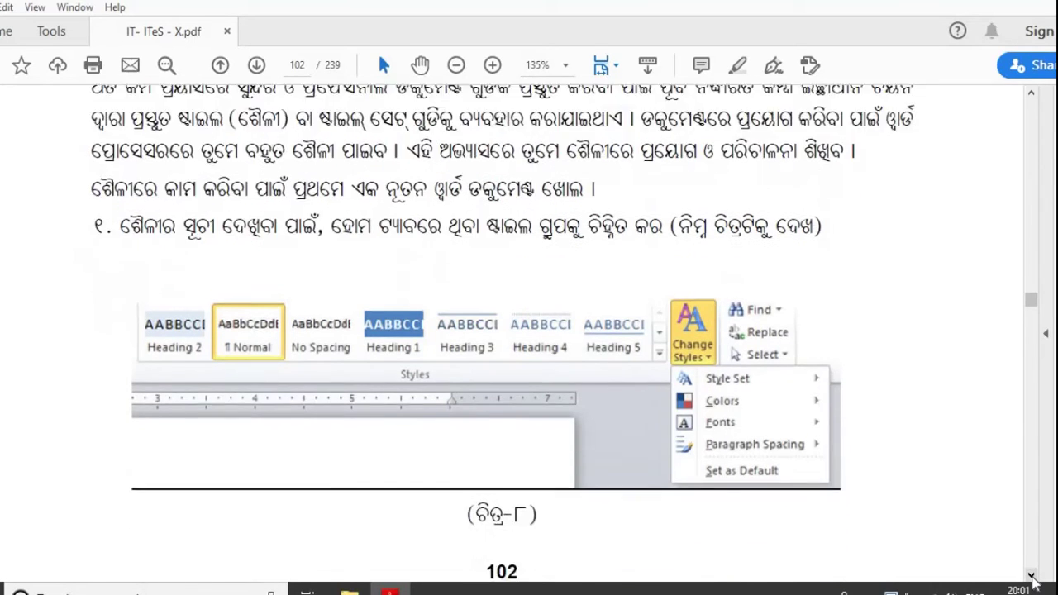
pyautogui.click(1031, 576)
pyautogui.click(1031, 575)
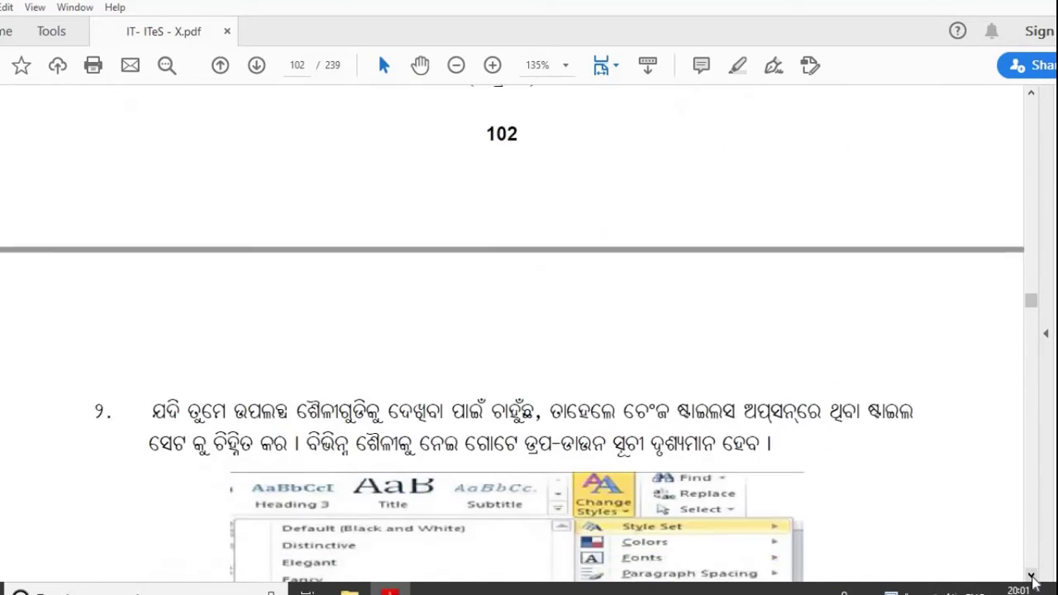
pyautogui.click(1031, 575)
pyautogui.click(1031, 575)
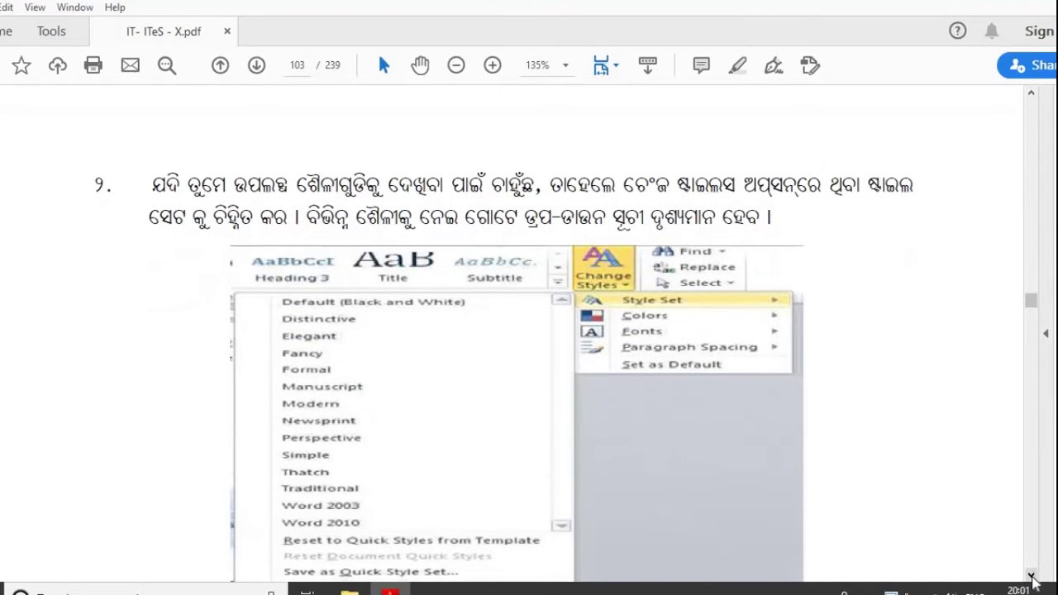
pyautogui.click(1031, 575)
pyautogui.click(1031, 575)
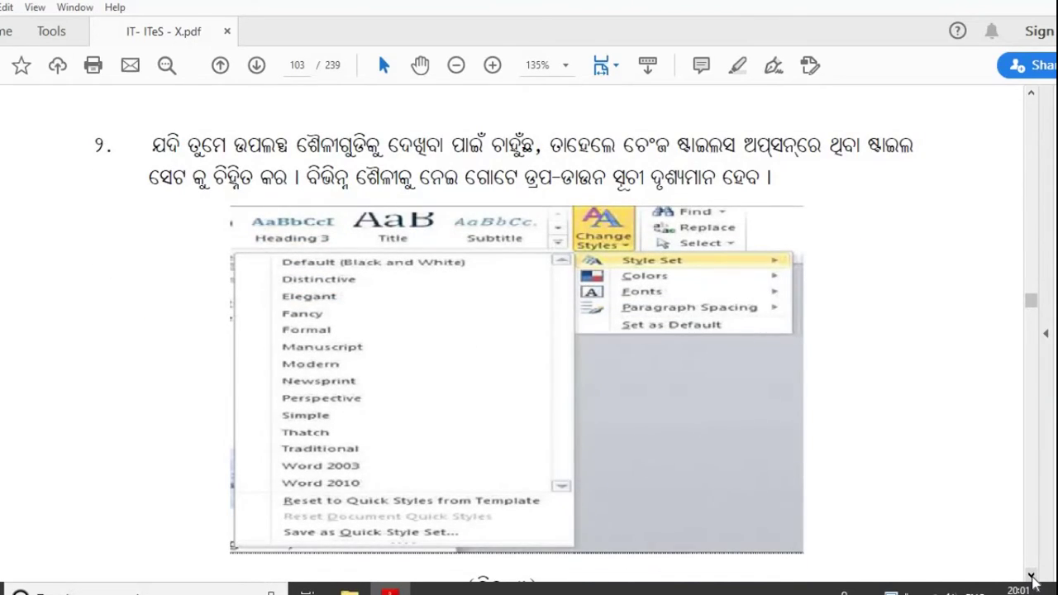
# Scroll further to bring the practice exercise table and the heading below it into view
pyautogui.click(1031, 576)
pyautogui.click(1031, 575)
pyautogui.click(1031, 575)
pyautogui.click(1031, 575)
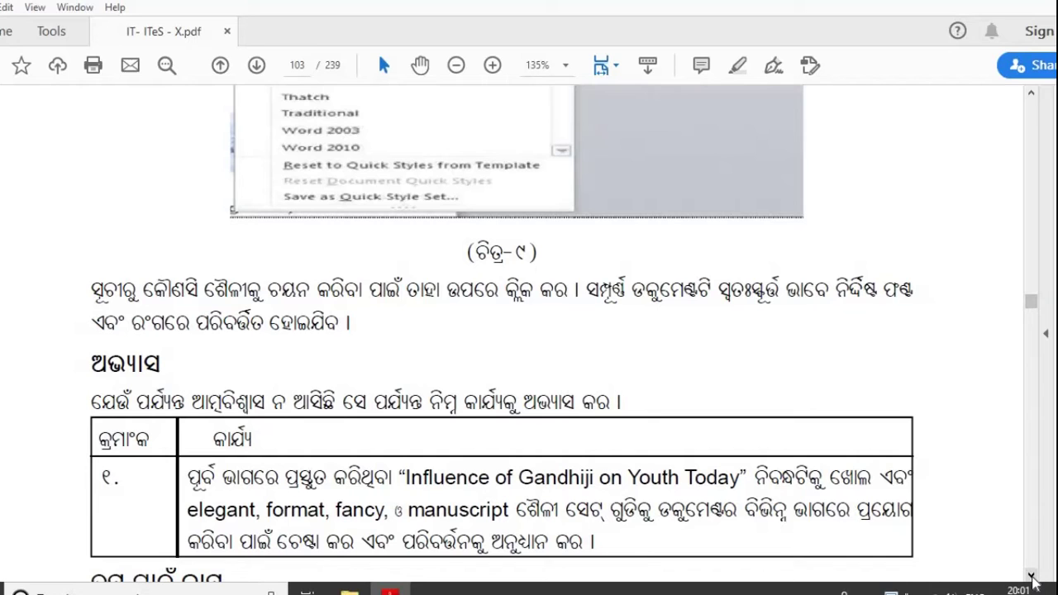
pyautogui.click(1031, 576)
pyautogui.click(1031, 576)
pyautogui.click(1031, 576)
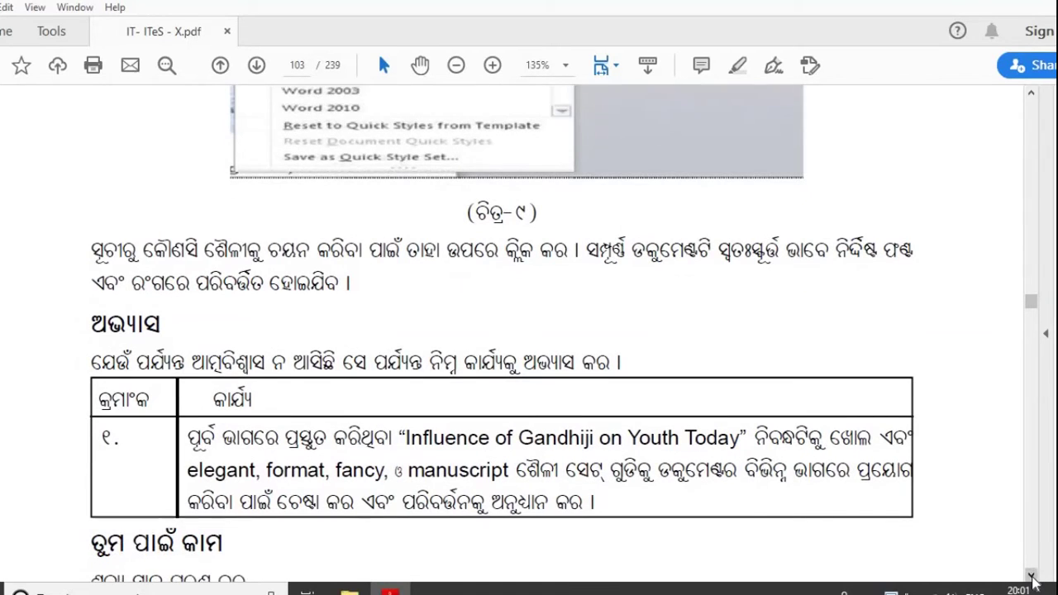
pyautogui.click(1031, 576)
# Scroll on to reveal the fill-in-the-blank questions through the second numbered question
pyautogui.click(1030, 576)
pyautogui.click(1031, 576)
pyautogui.click(1031, 576)
pyautogui.click(1031, 577)
pyautogui.click(1031, 576)
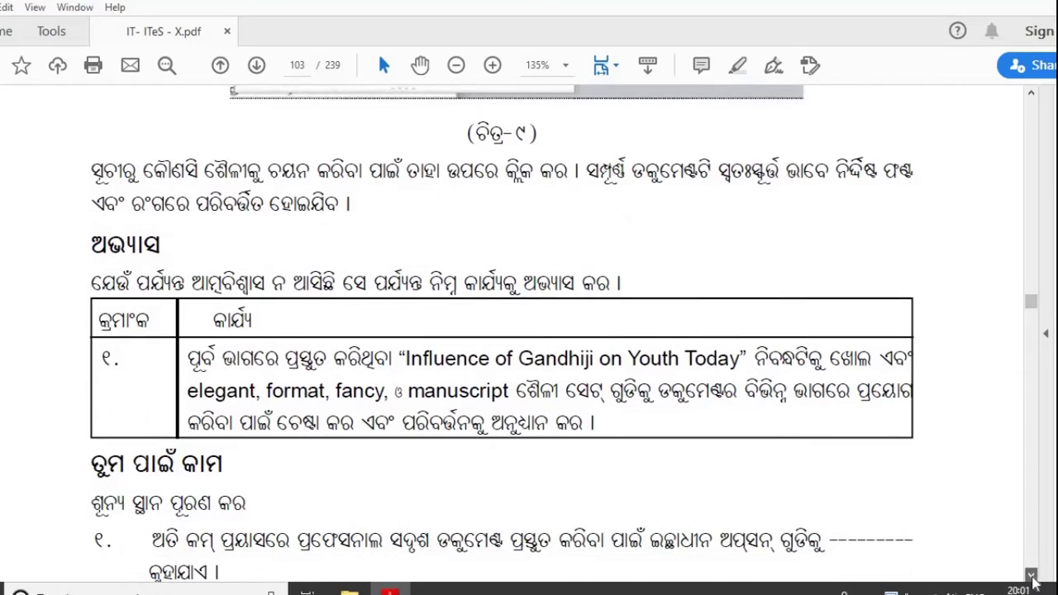
pyautogui.click(1031, 576)
pyautogui.click(1031, 576)
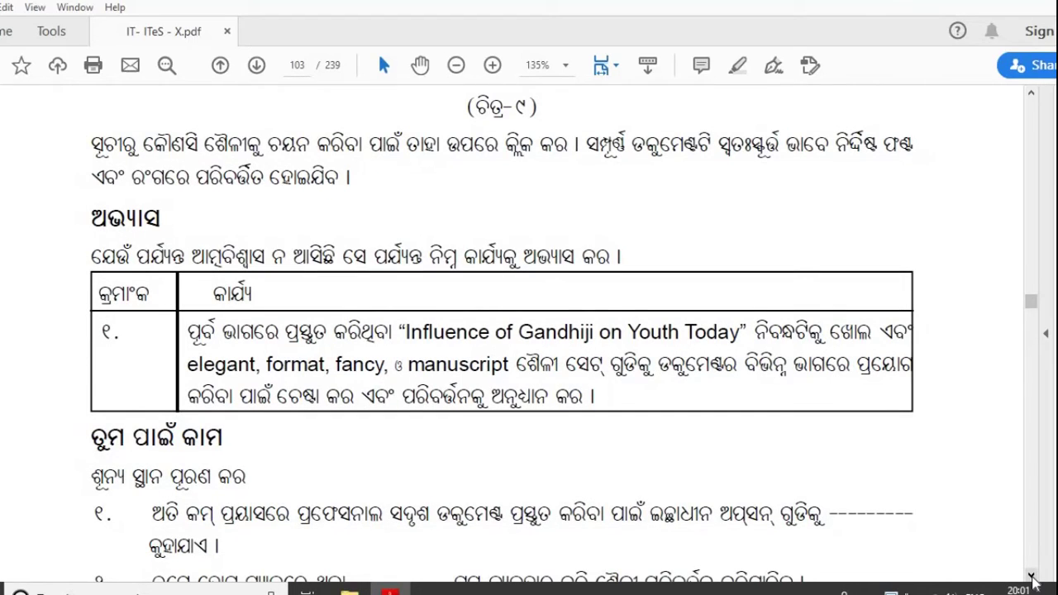
pyautogui.click(1031, 577)
pyautogui.click(1031, 577)
pyautogui.click(1030, 576)
pyautogui.click(1031, 576)
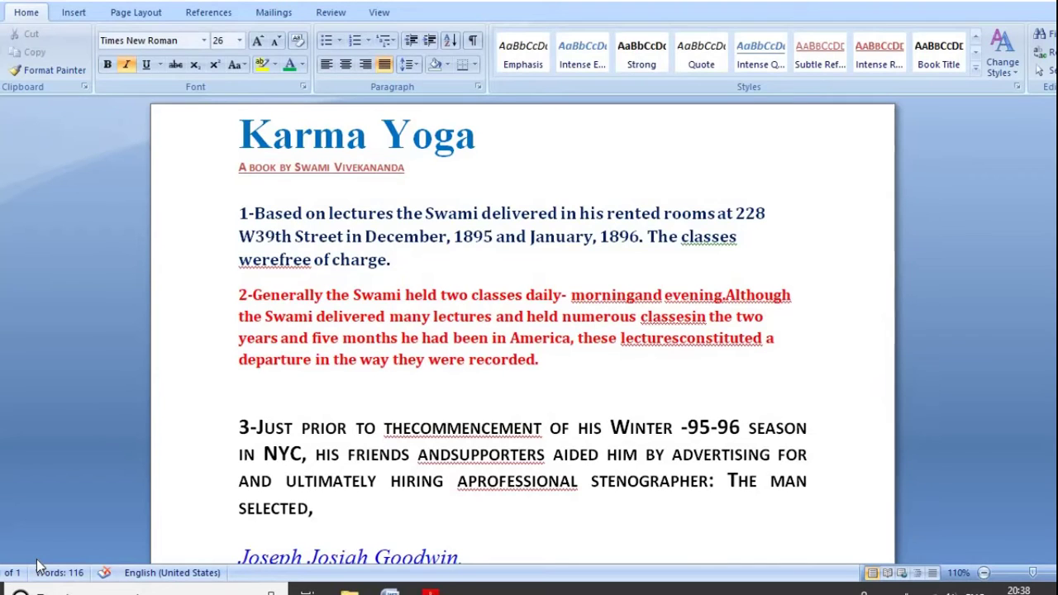
# Move the cursor up into the paragraph formatted as Book Title
pyautogui.press('Up')
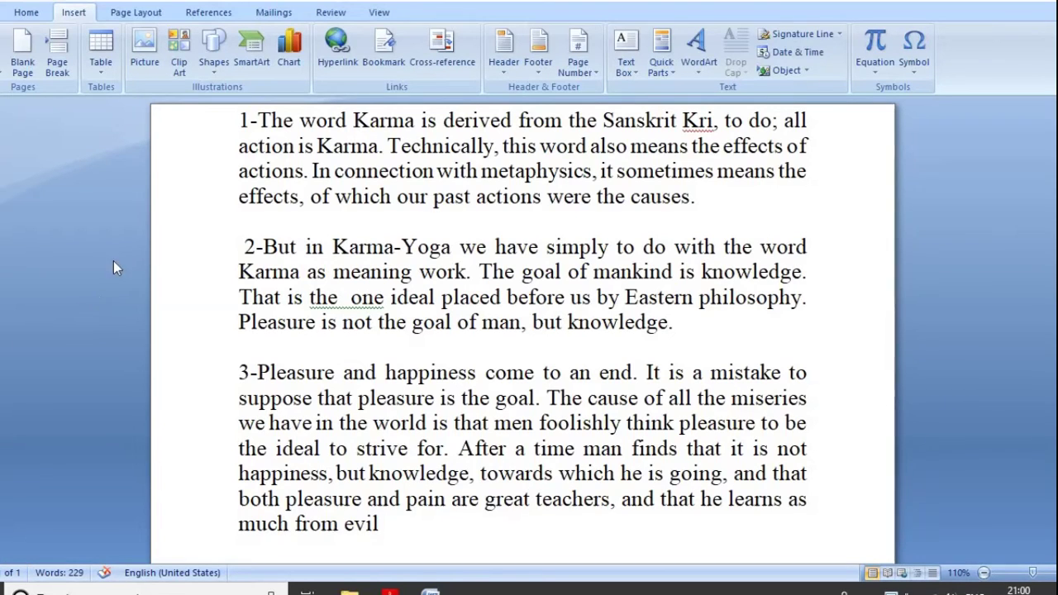
# Browse the Quick Styles gallery, then give the first Karma paragraph the Intense Reference style
pyautogui.click(33, 18)
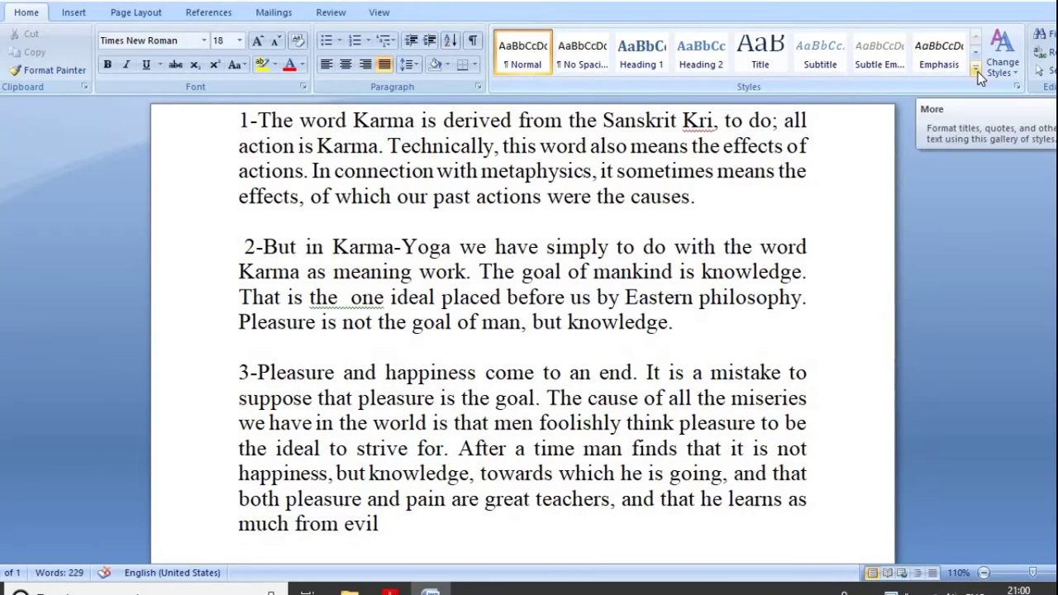
pyautogui.click(977, 72)
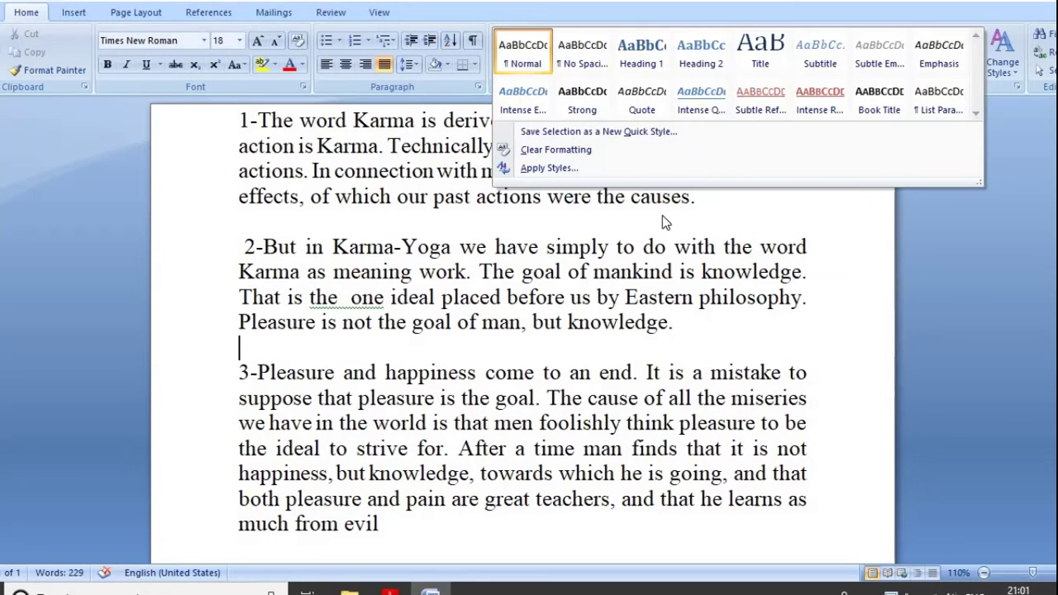
pyautogui.click(700, 220)
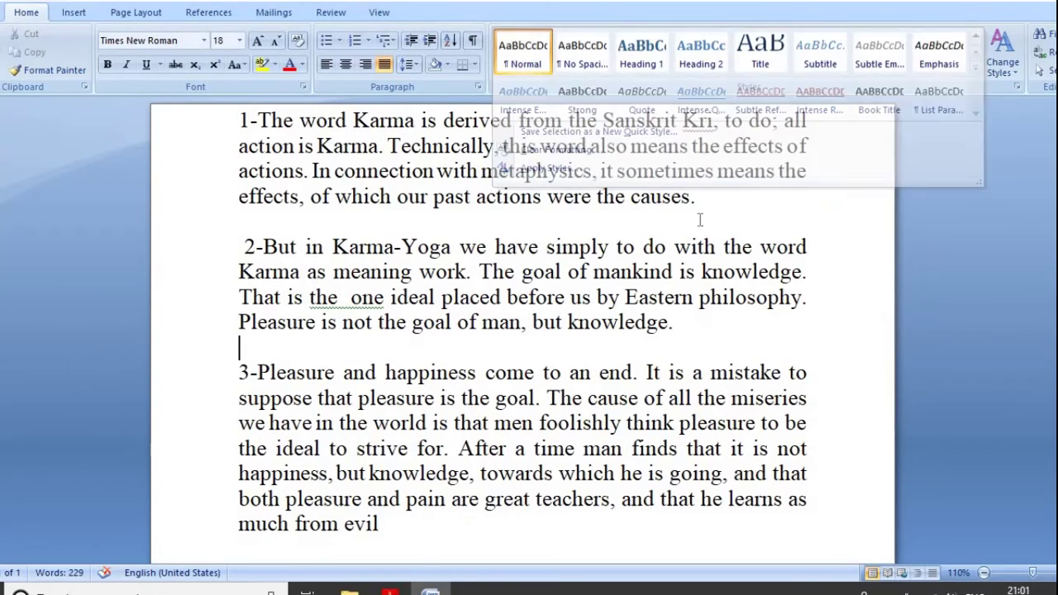
pyautogui.moveTo(697, 198); pyautogui.dragTo(239, 120)
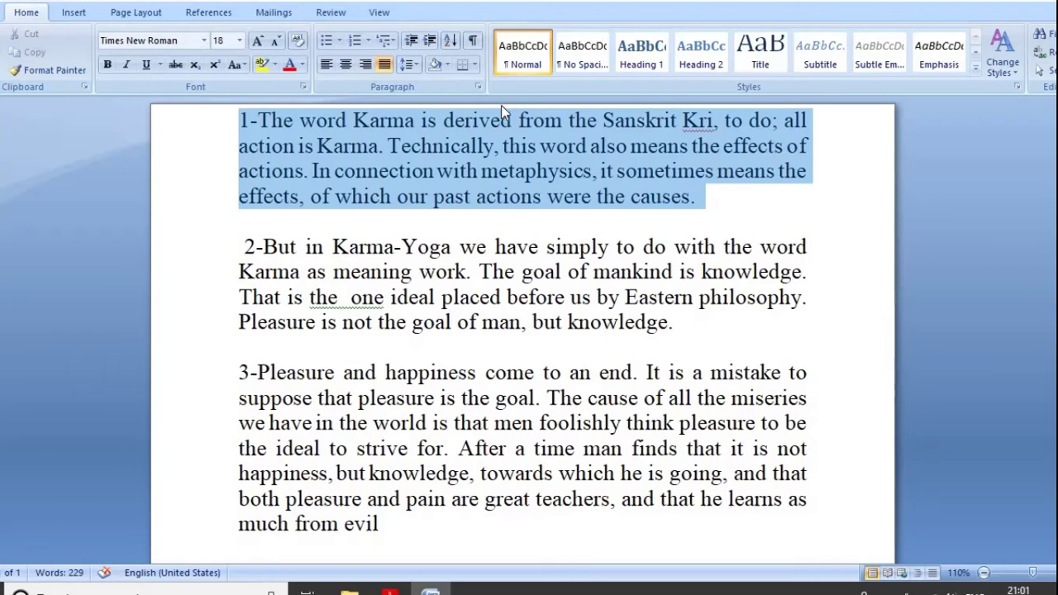
pyautogui.click(976, 72)
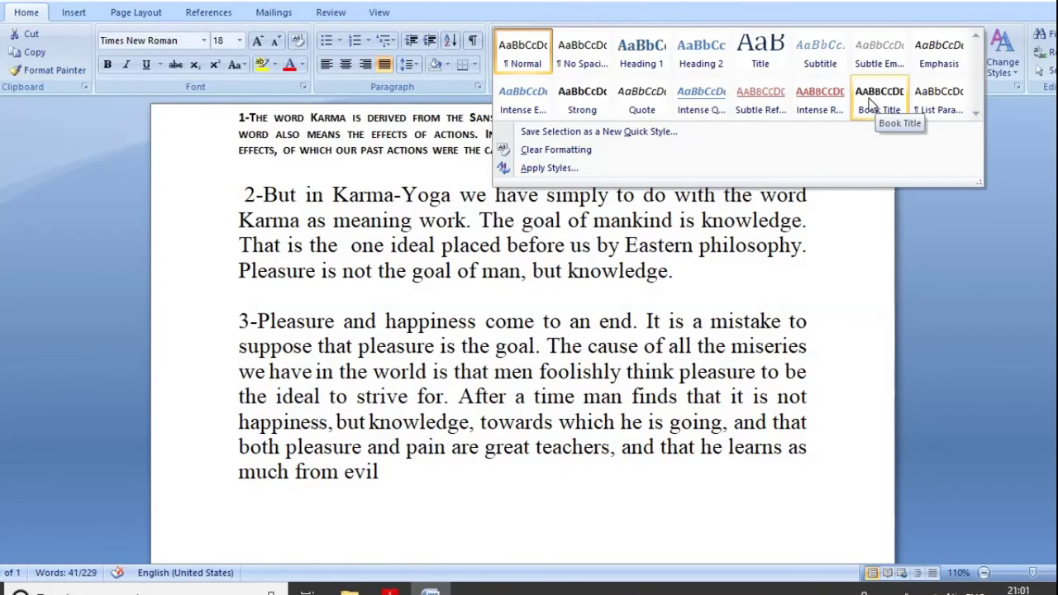
pyautogui.click(832, 105)
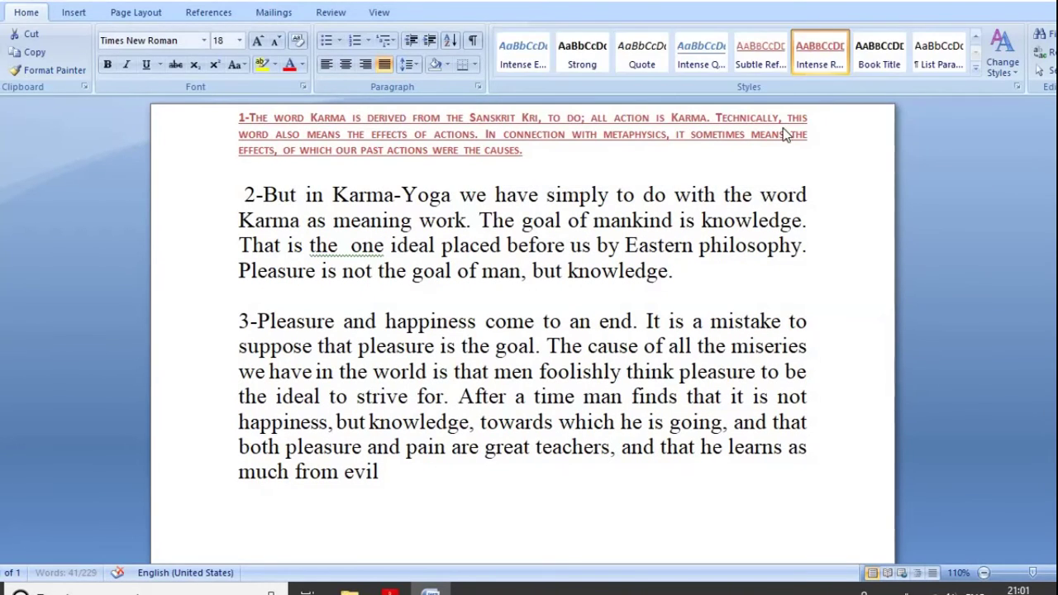
pyautogui.click(844, 217)
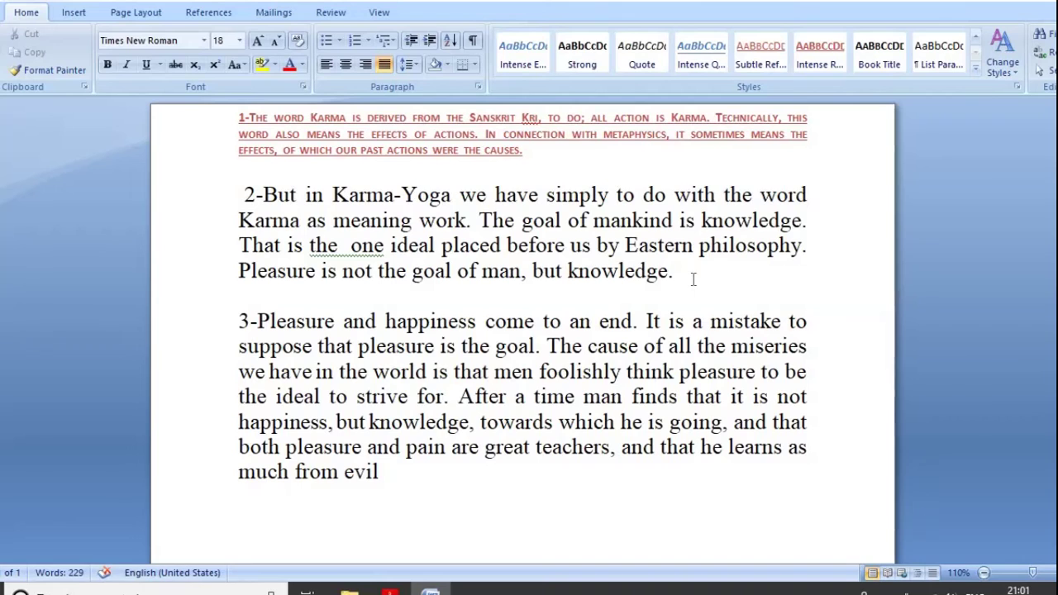
# Apply the Intense Quote quick style to paragraph 2
pyautogui.moveTo(676, 273); pyautogui.dragTo(441, 245)
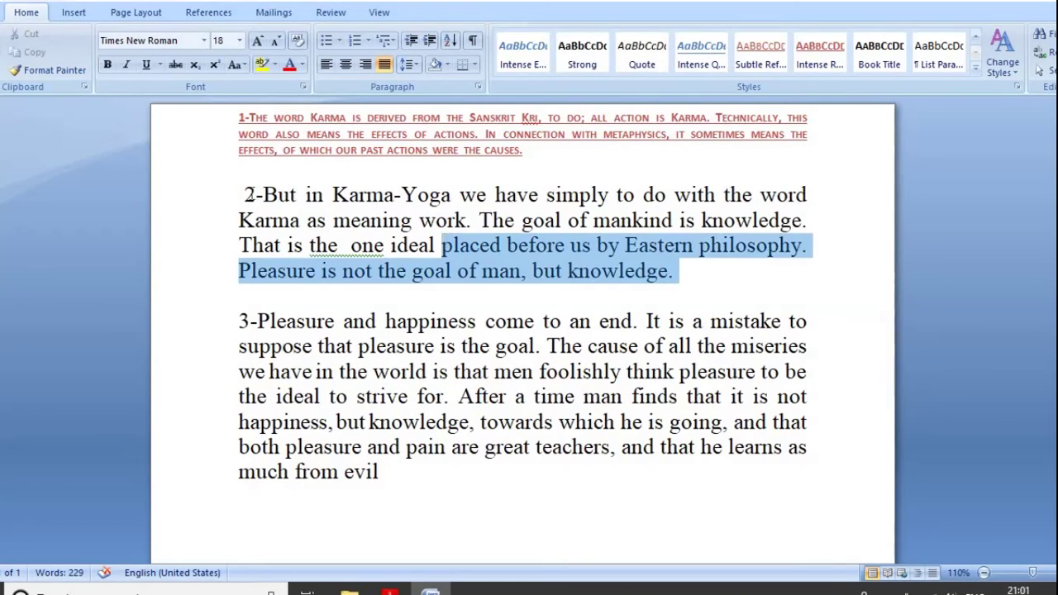
pyautogui.keyDown('shift'); pyautogui.click(244, 194); pyautogui.keyUp('shift')
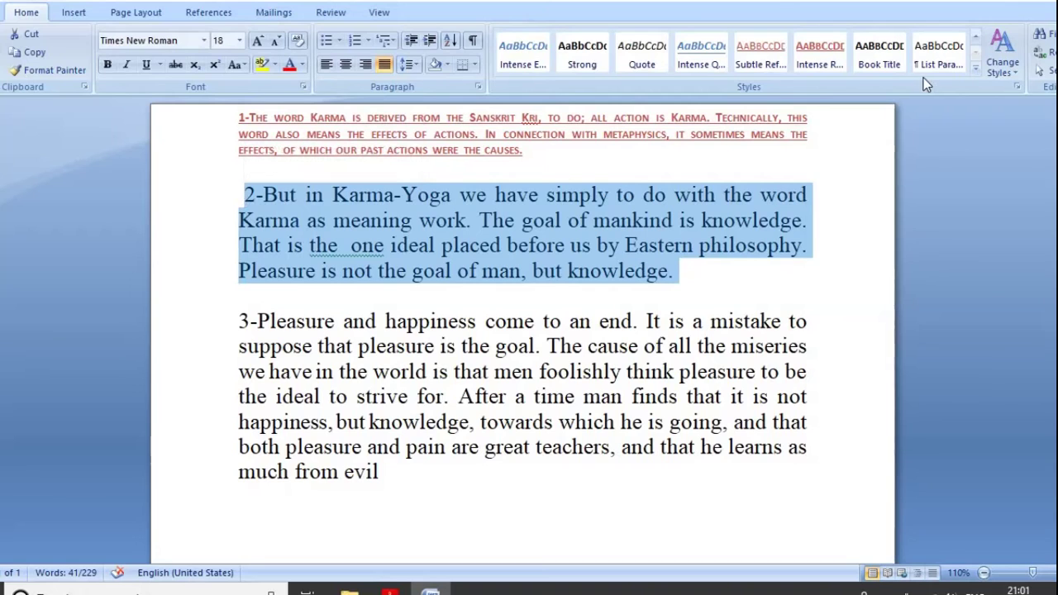
pyautogui.click(976, 74)
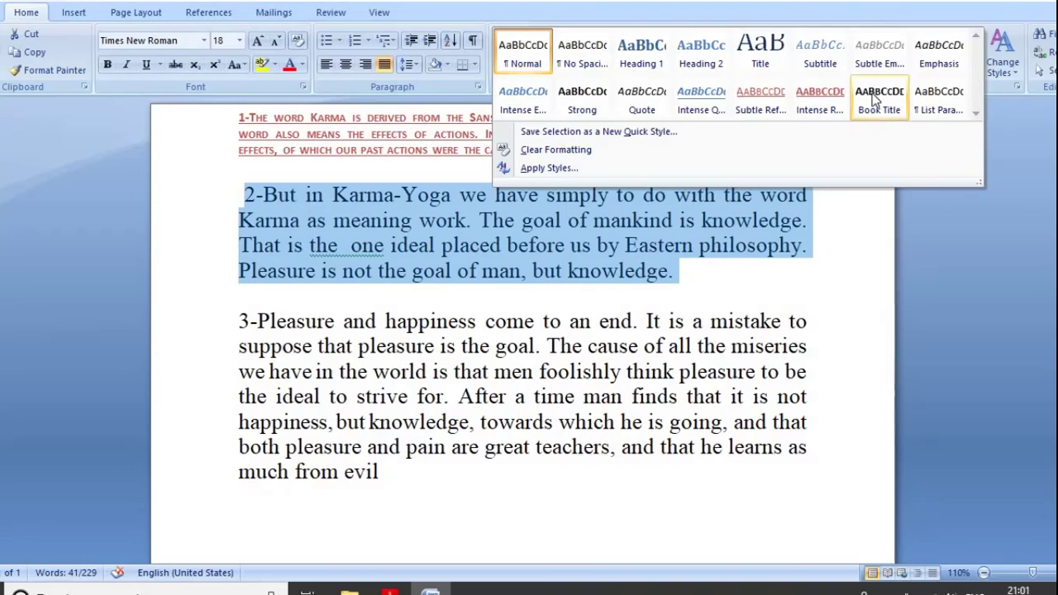
pyautogui.click(698, 97)
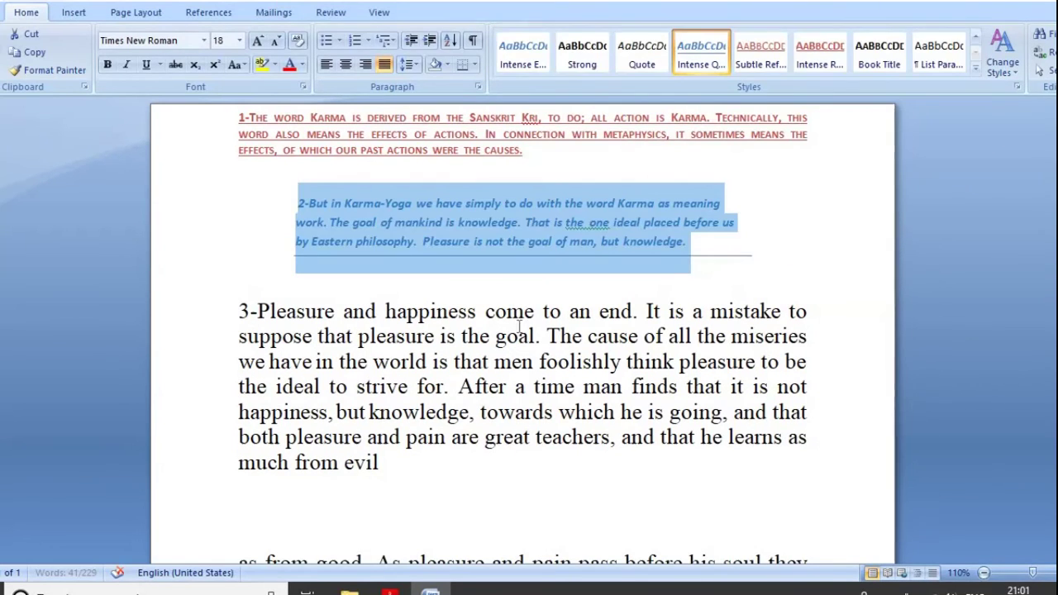
# Select all of paragraph 3 and apply a different Quick Style from the gallery
pyautogui.moveTo(396, 475)
pyautogui.mouseDown()
pyautogui.moveTo(333, 447)
pyautogui.moveTo(262, 357)
pyautogui.mouseUp()
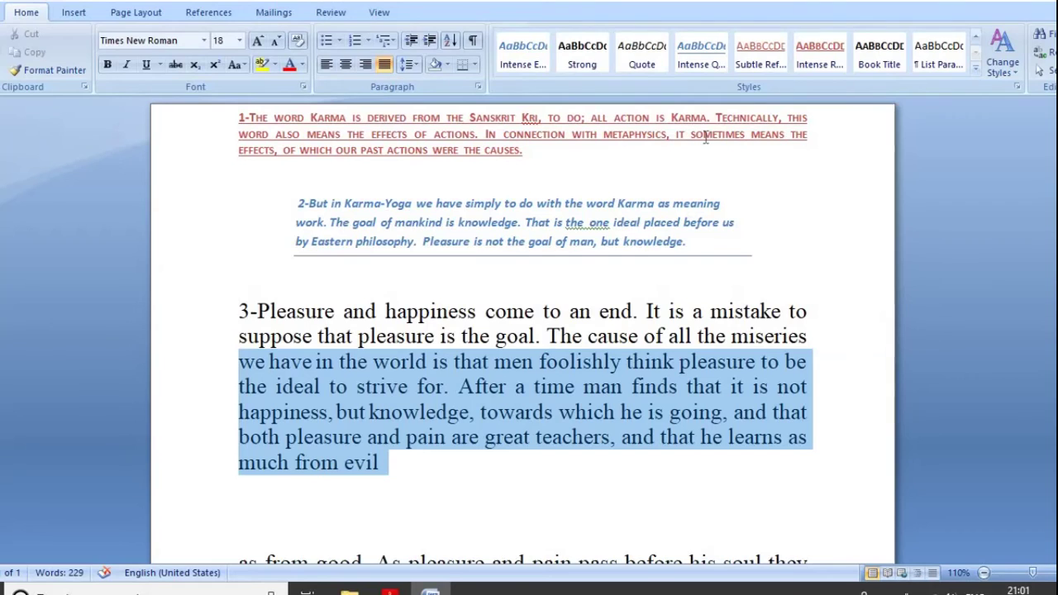
pyautogui.hotkey('ctrl', 'shift', 'Up')
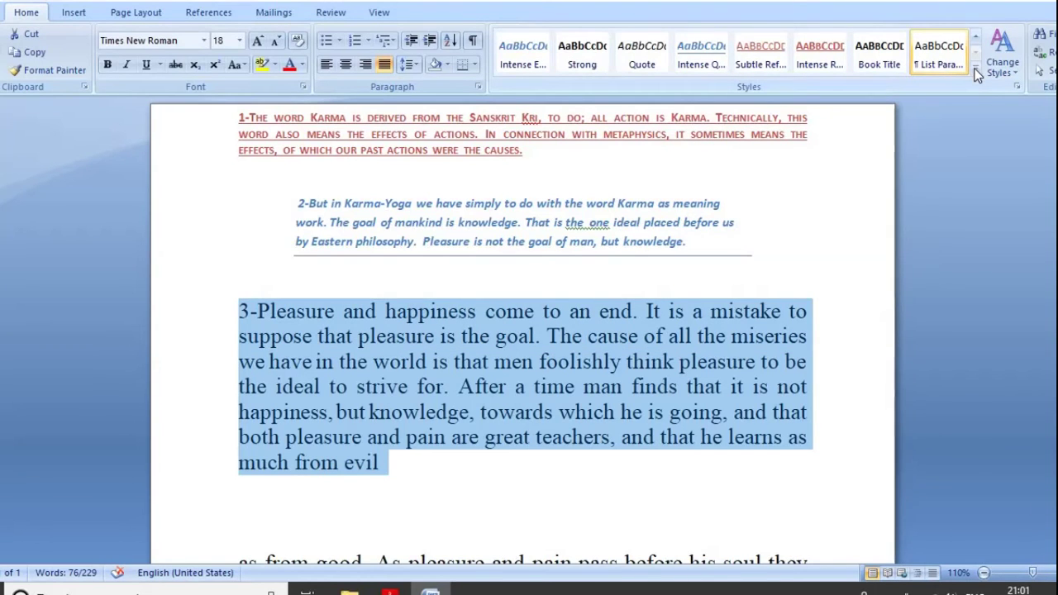
pyautogui.click(974, 68)
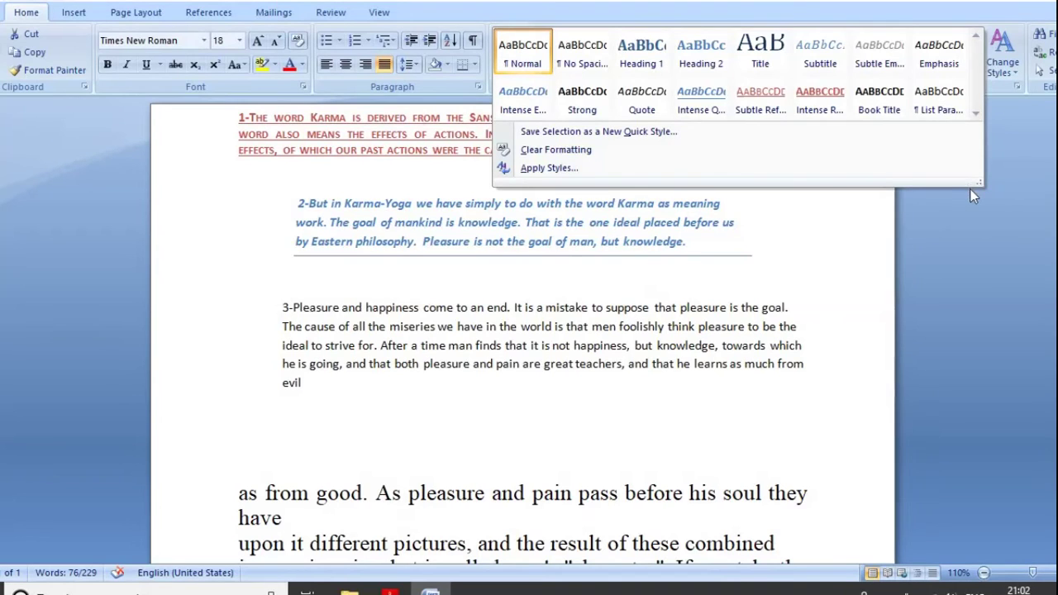
pyautogui.click(978, 228)
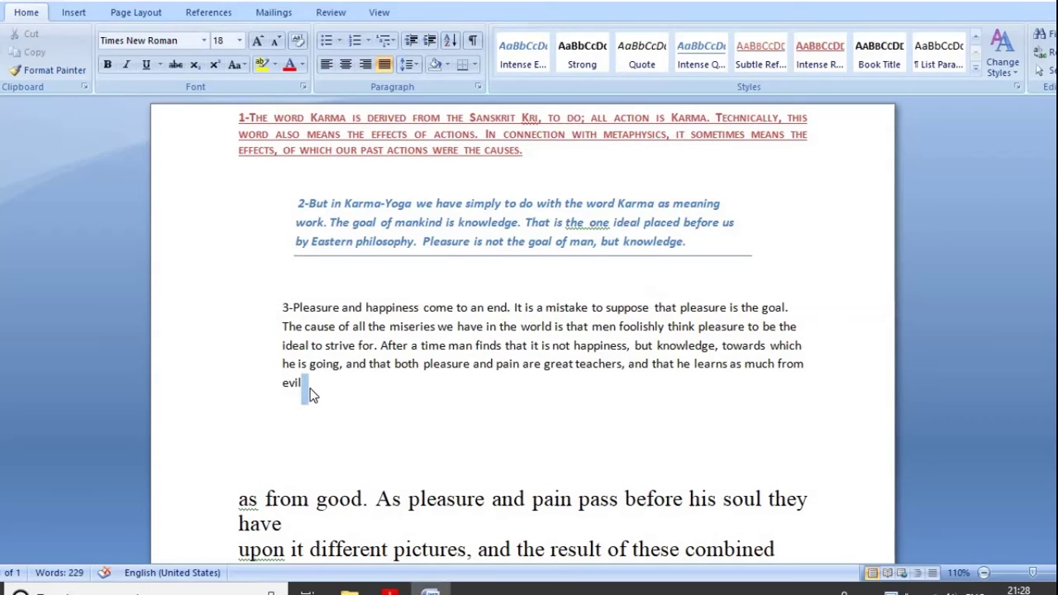
# Select Karma paragraphs 1–3 and apply Clear Formatting to return them to Calibri 11
pyautogui.moveTo(311, 390); pyautogui.dragTo(304, 393)
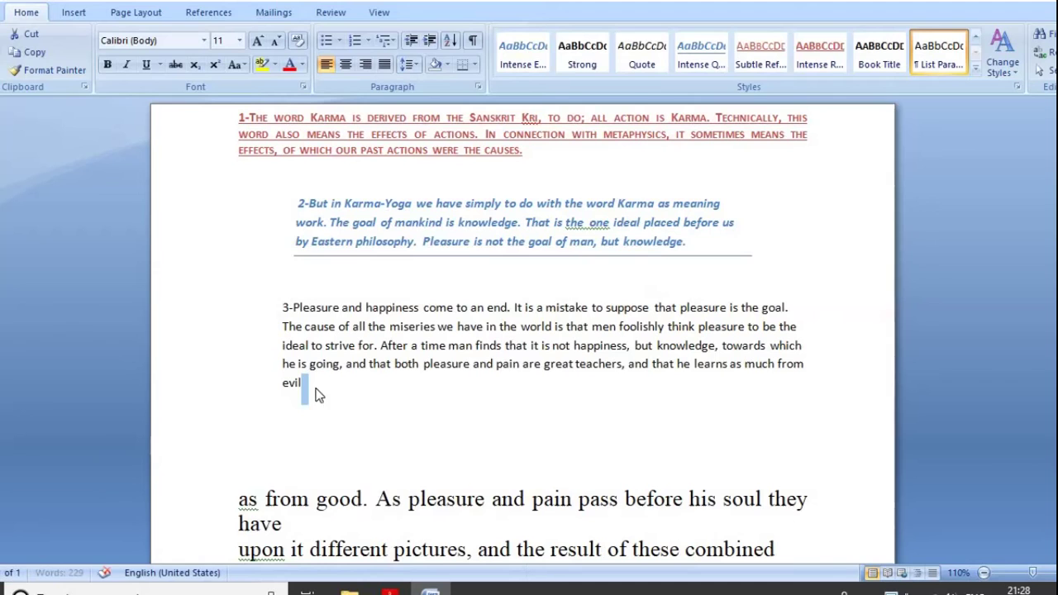
pyautogui.moveTo(300, 386)
pyautogui.mouseDown()
pyautogui.moveTo(284, 364)
pyautogui.moveTo(217, 118)
pyautogui.mouseUp()
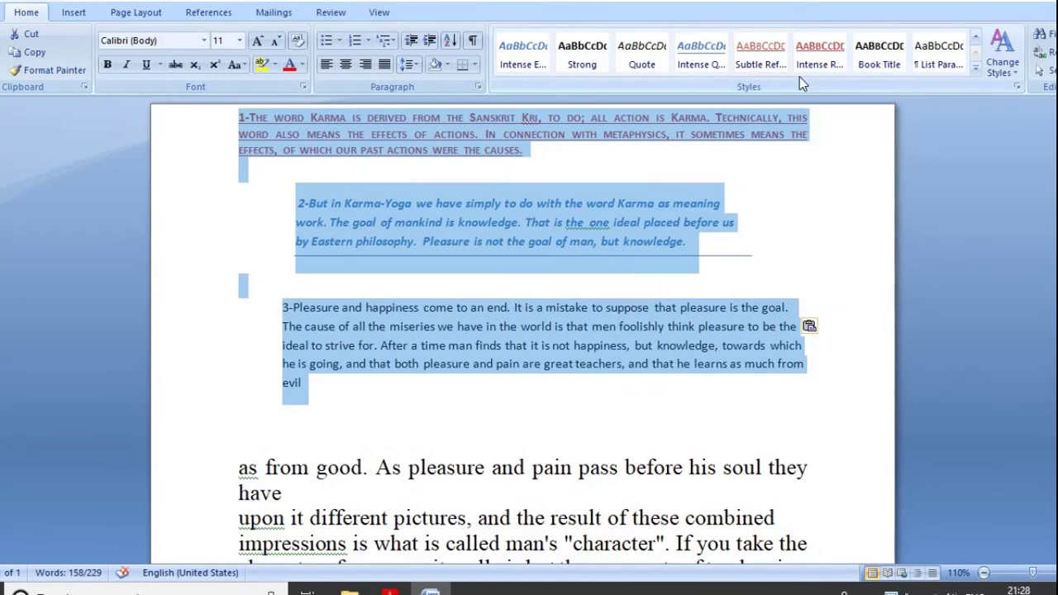
pyautogui.click(977, 69)
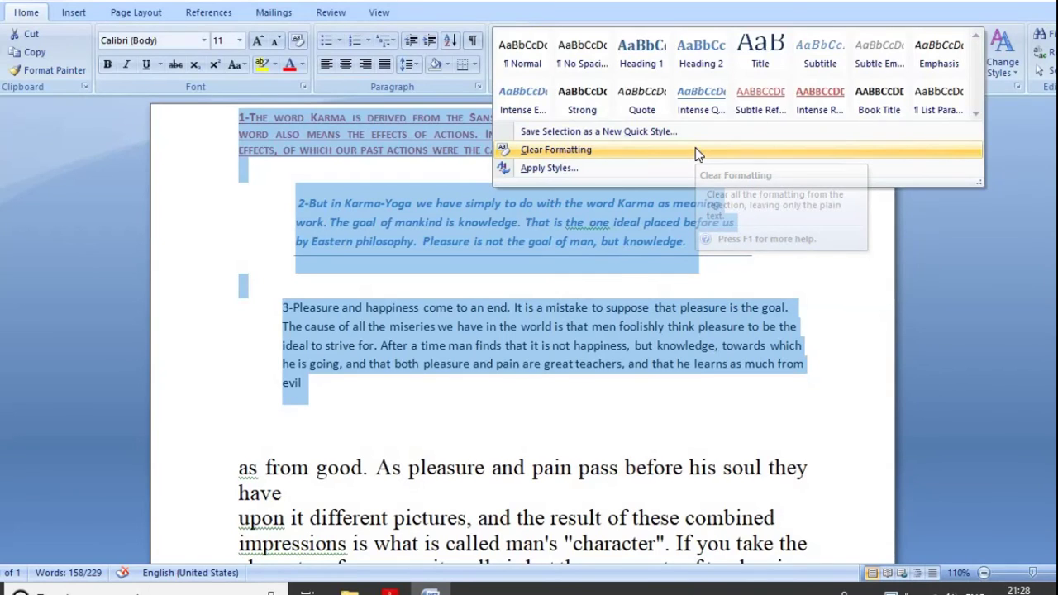
pyautogui.click(695, 151)
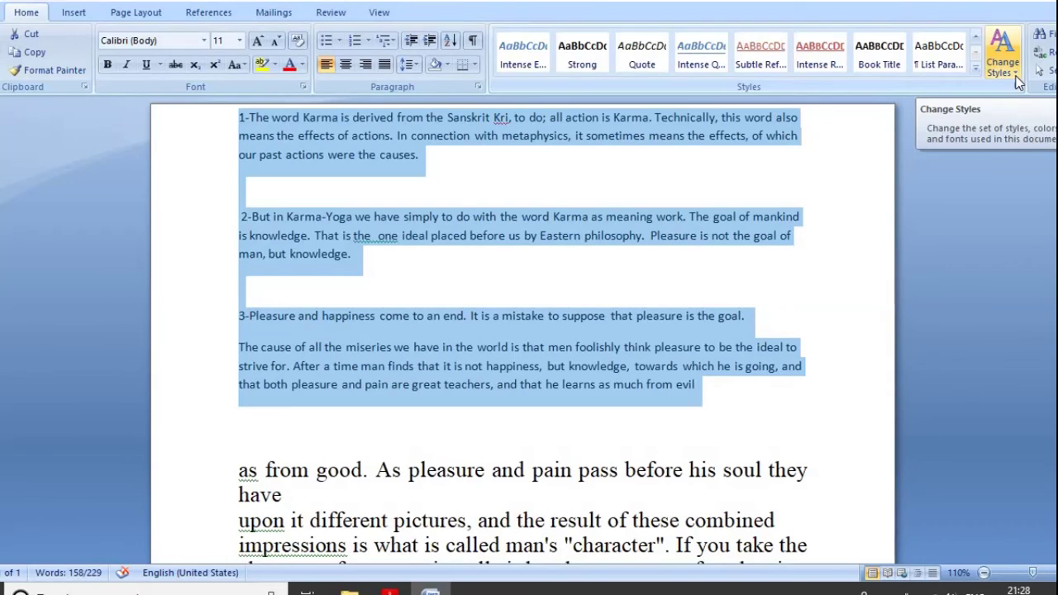
# Look through the Change Styles style sets, then apply the Office Classic theme fonts
pyautogui.click(1017, 78)
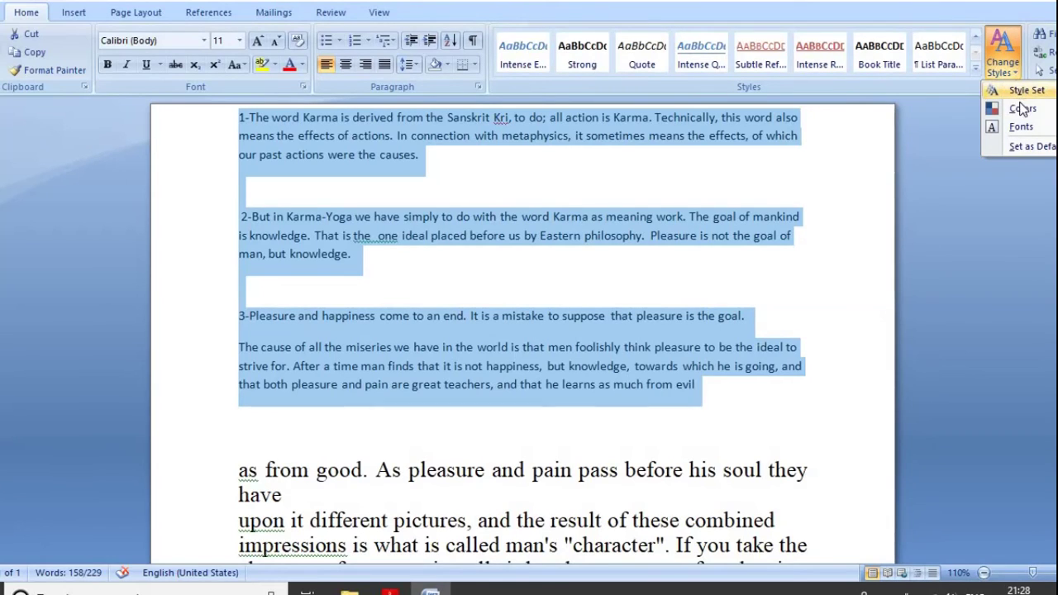
pyautogui.moveTo(1025, 91)
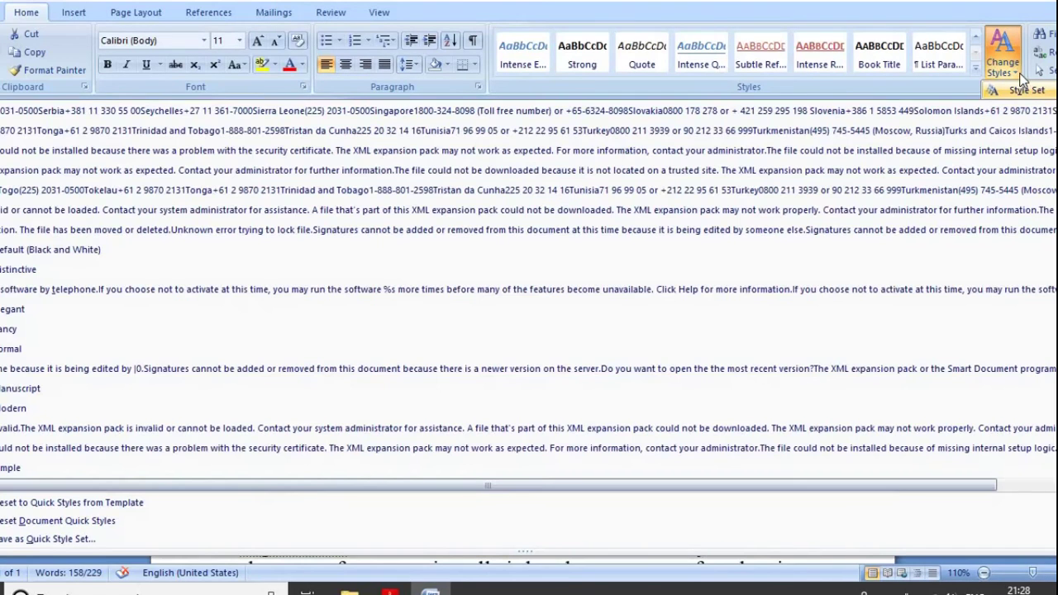
pyautogui.click(1014, 72)
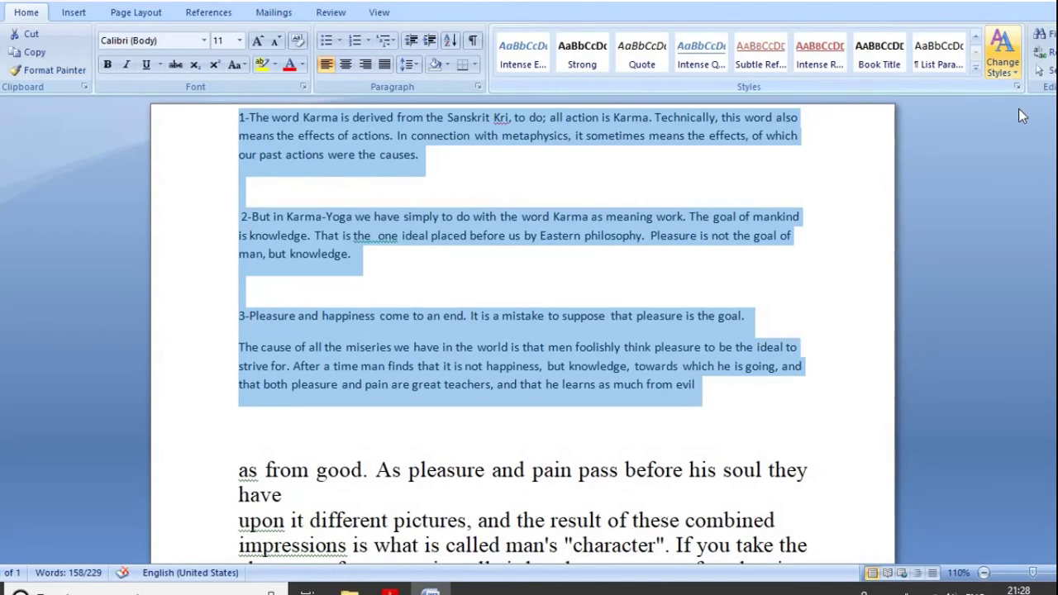
pyautogui.click(1012, 70)
pyautogui.moveTo(1025, 136)
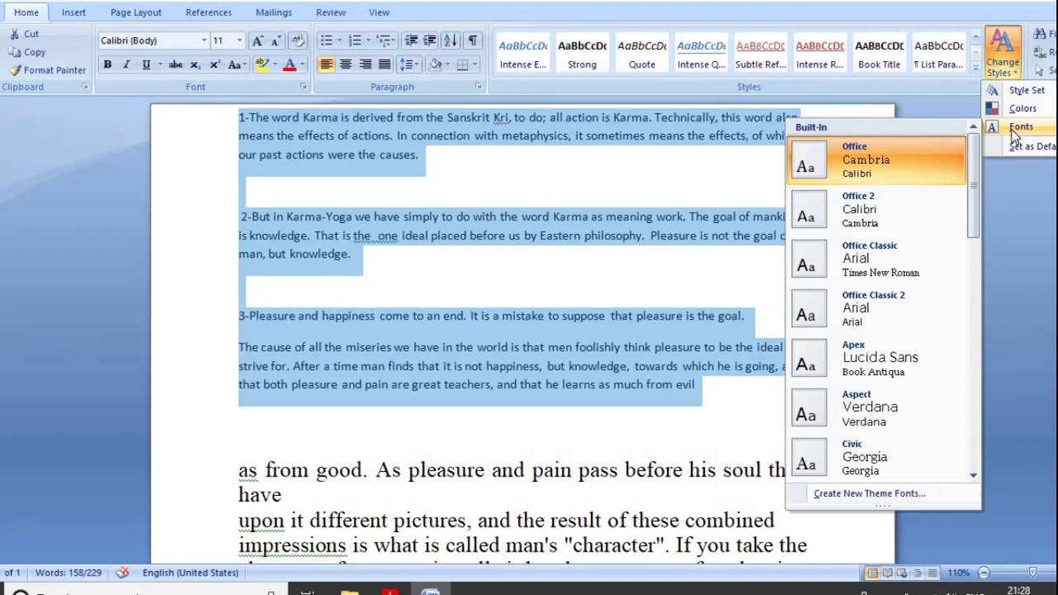
pyautogui.click(877, 261)
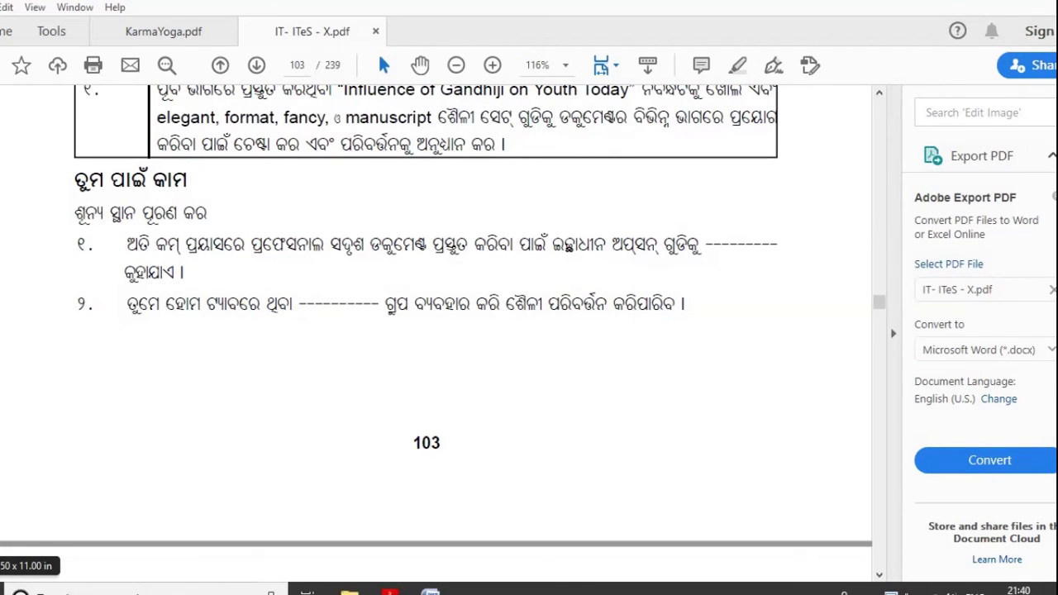